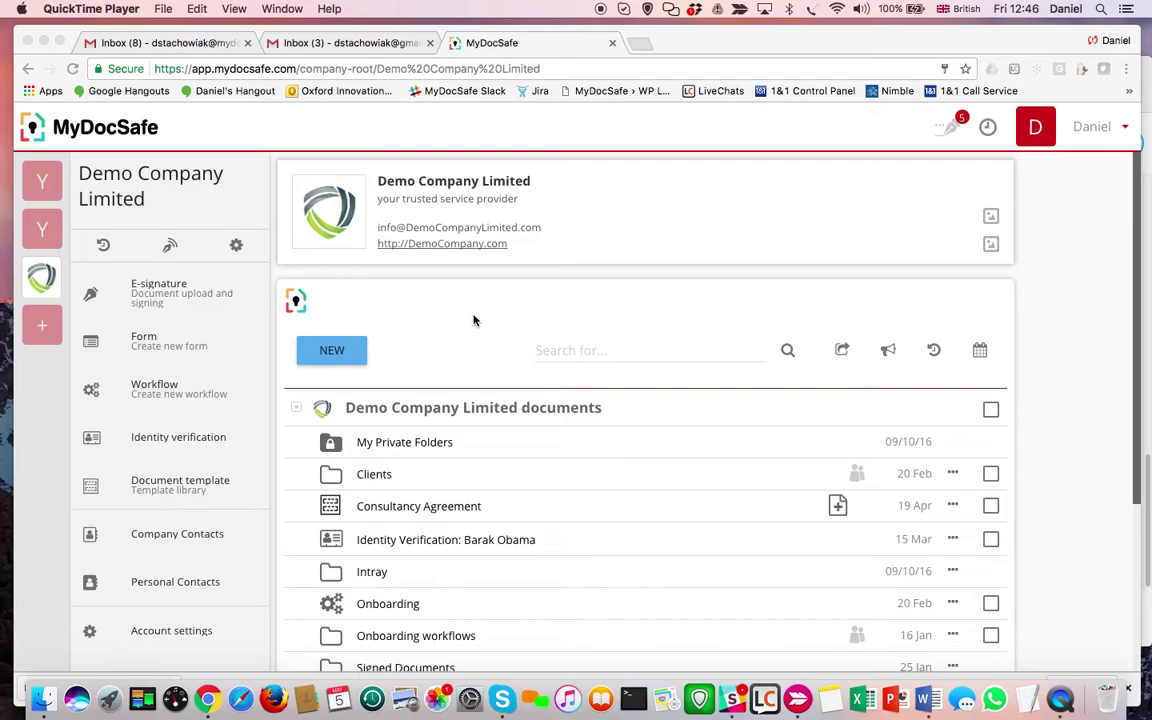
Switch between Your Accountancy Practice Ltd, Your law firm and back to Demo Company Limited.
left_click(41, 181)
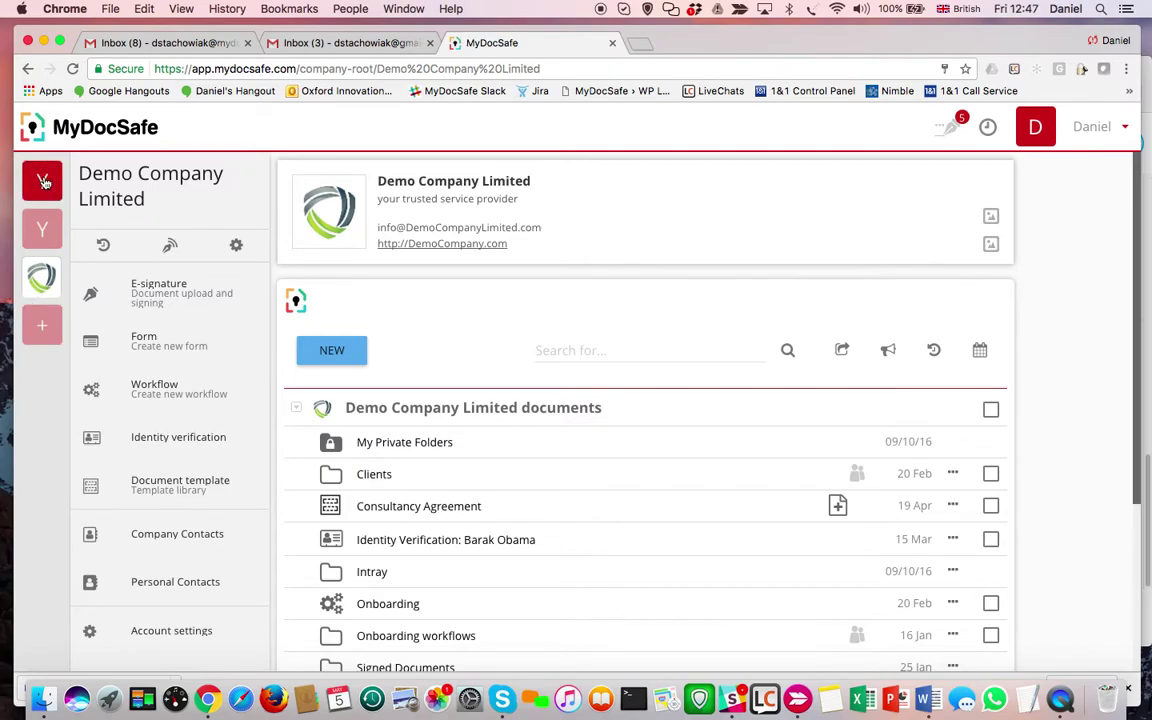
left_click(43, 180)
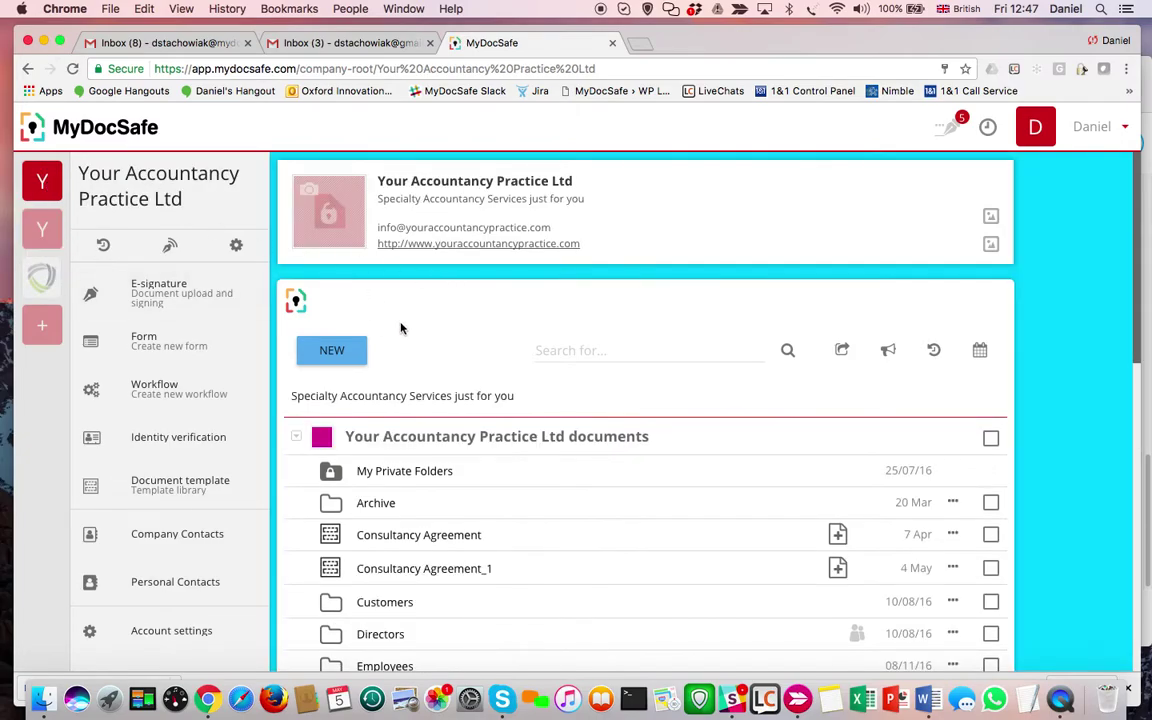
left_click(43, 236)
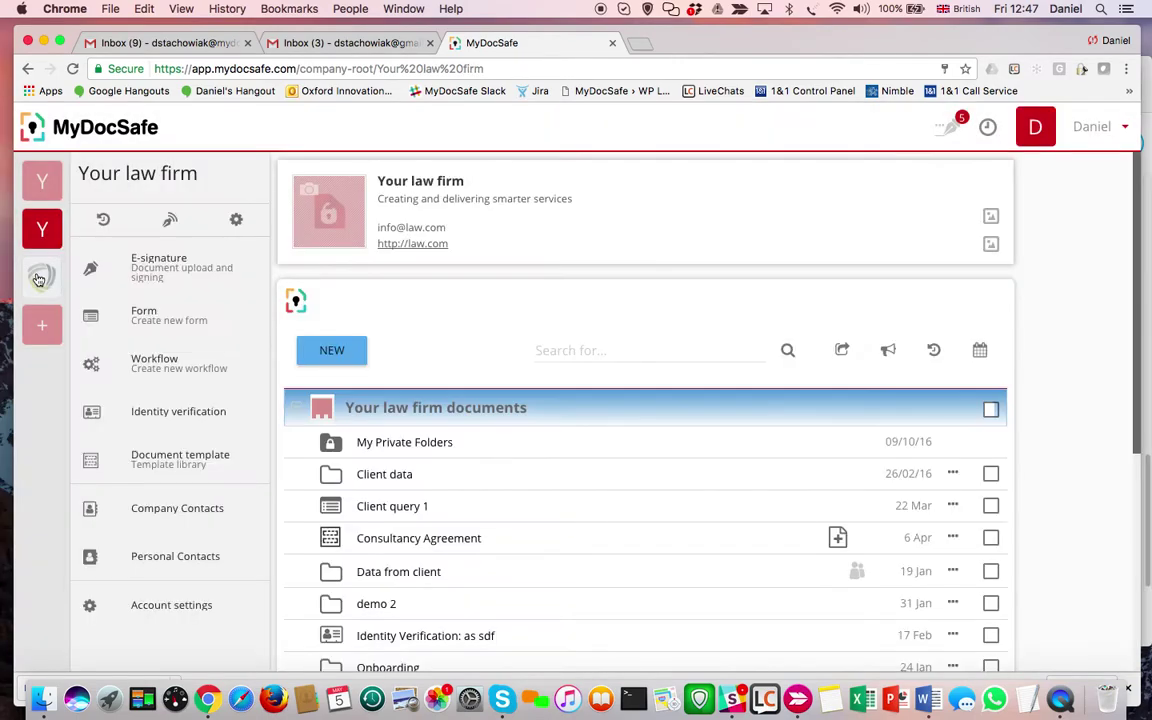
left_click(39, 279)
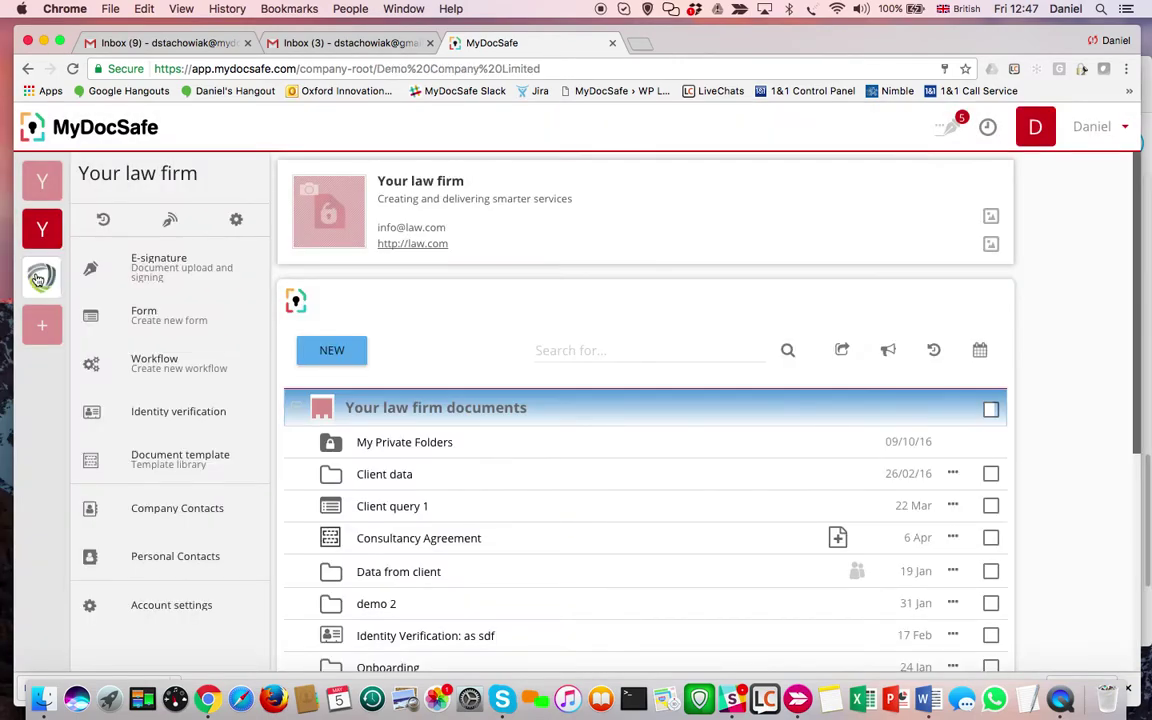
Open the new company form and close it without adding a company.
left_click(42, 329)
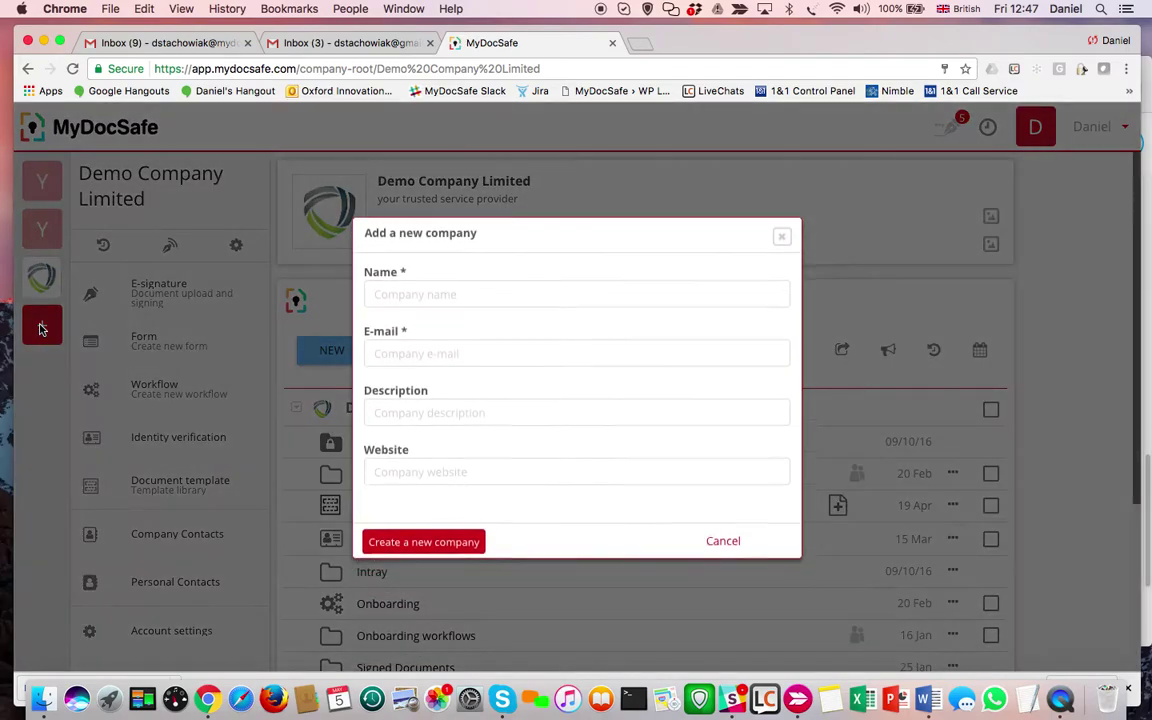
left_click(784, 241)
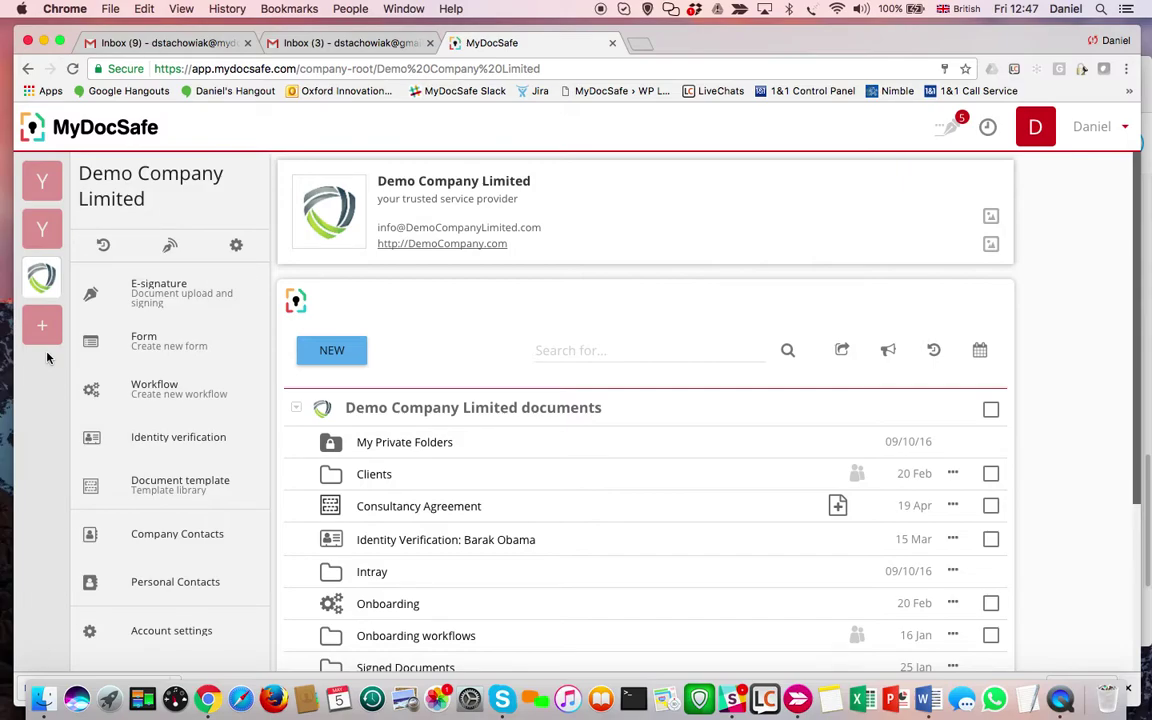
left_click(42, 184)
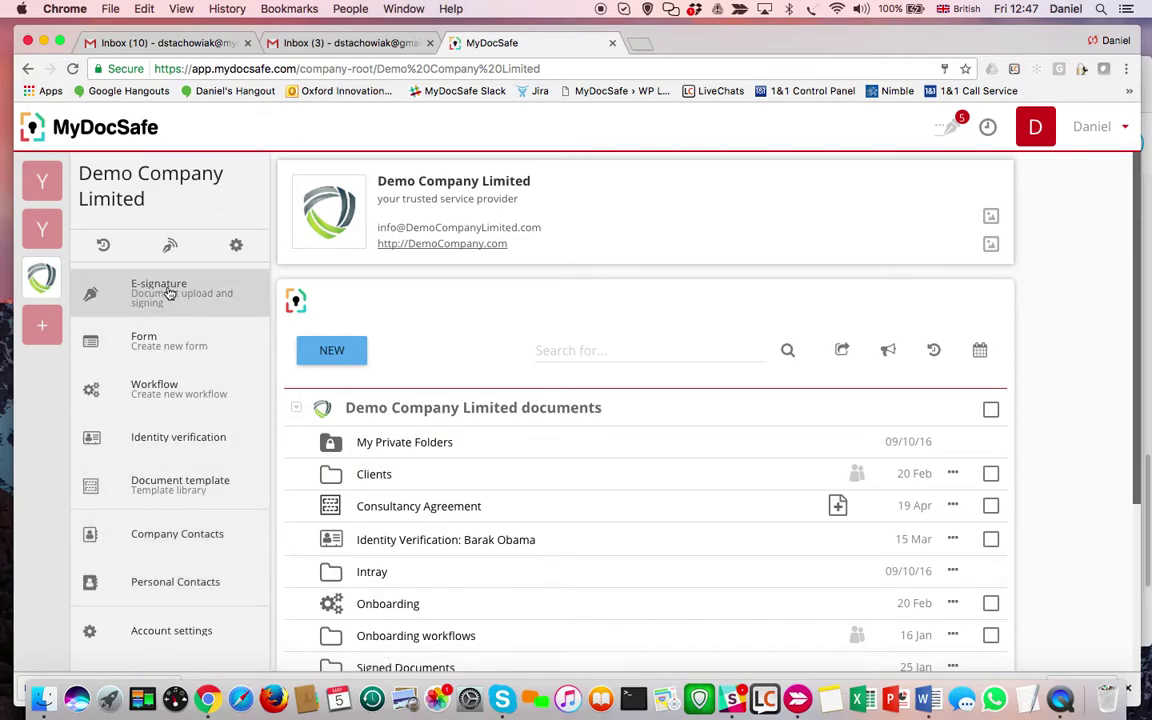
Preview the e-signature upload and new form screens without creating anything.
left_click(168, 293)
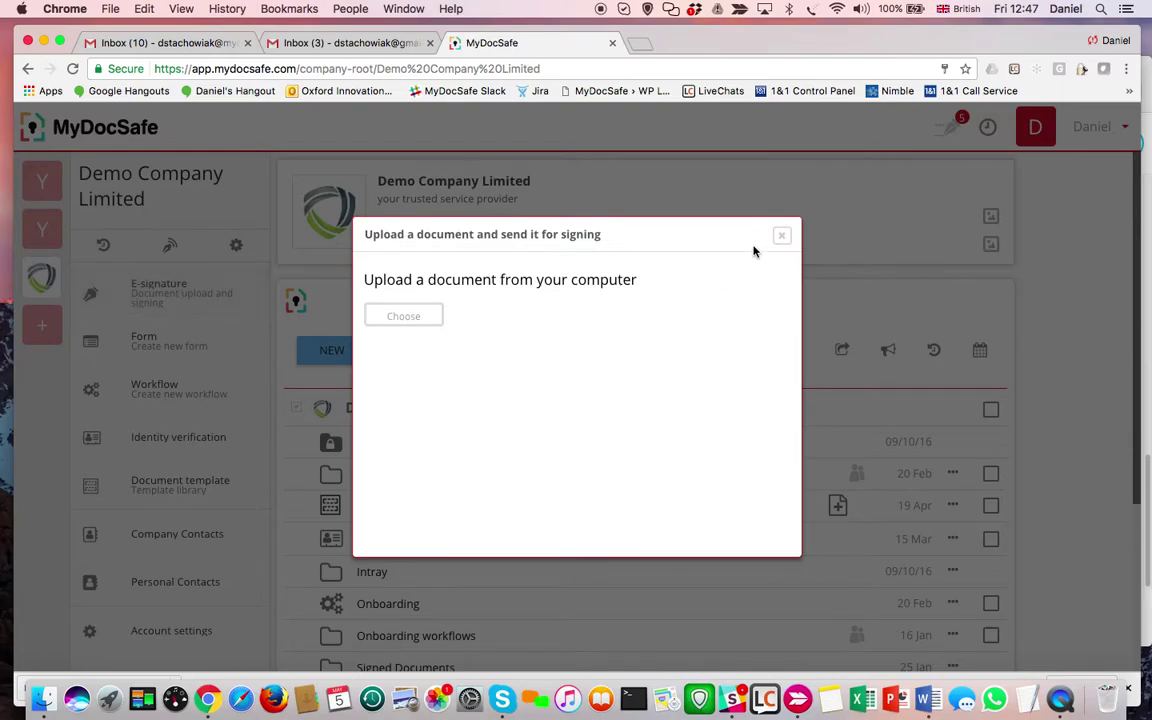
left_click(783, 238)
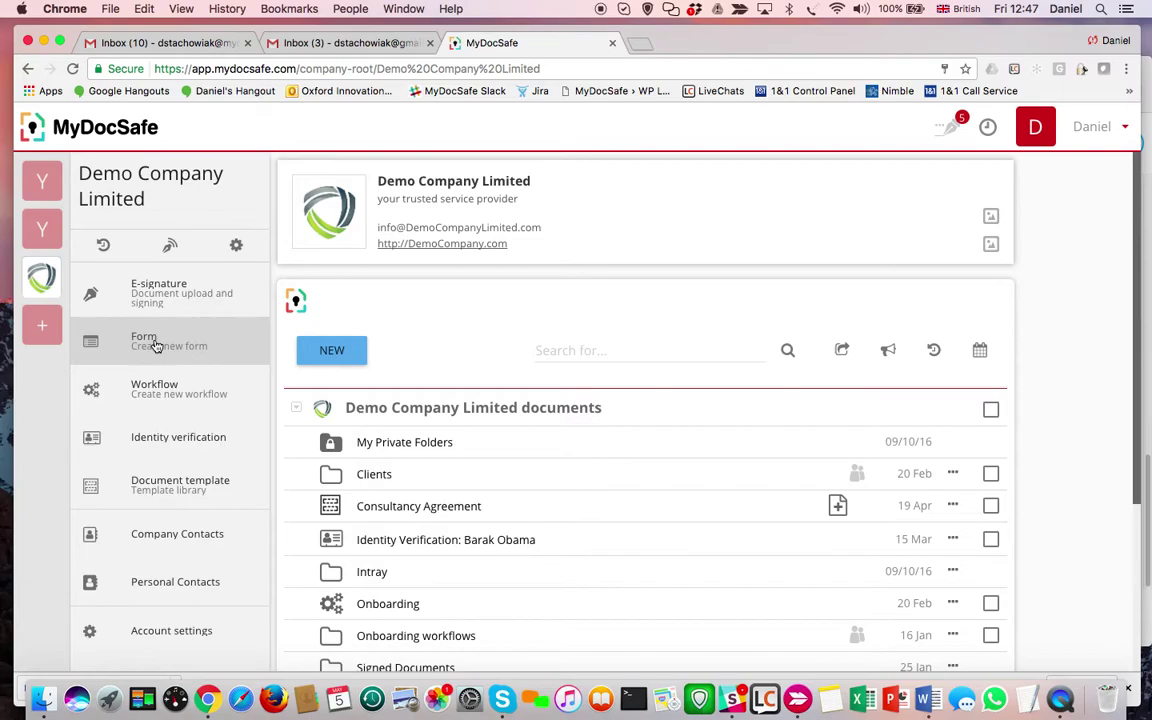
left_click(155, 345)
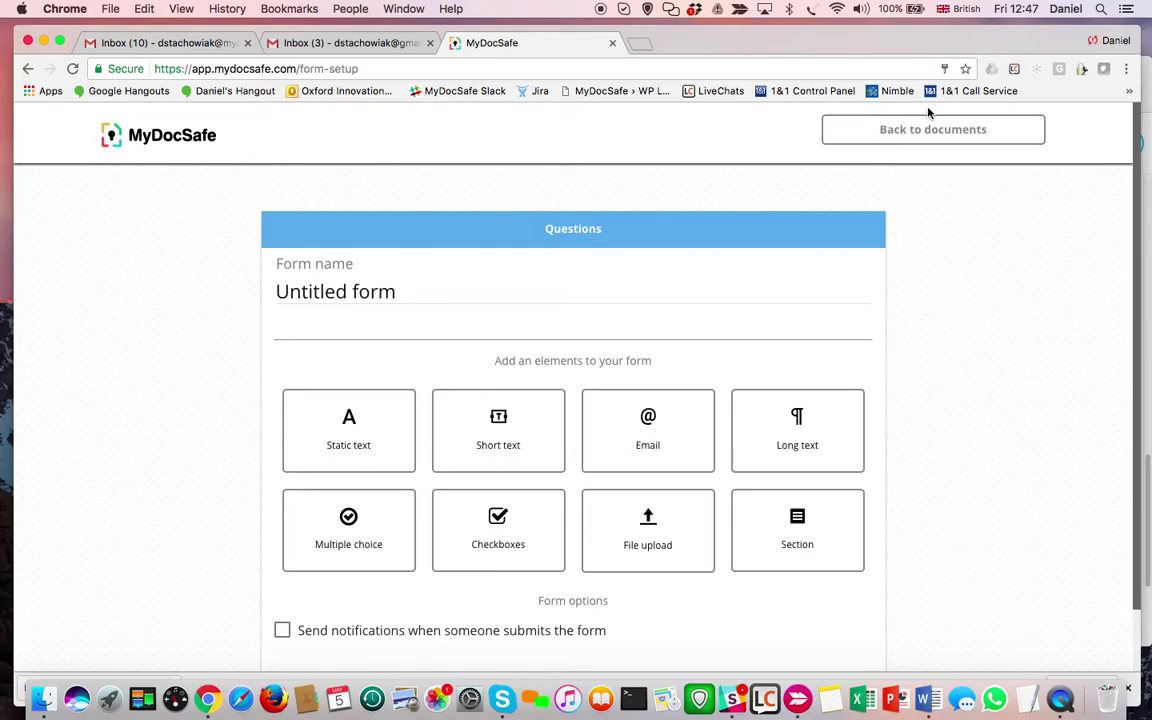
left_click(900, 138)
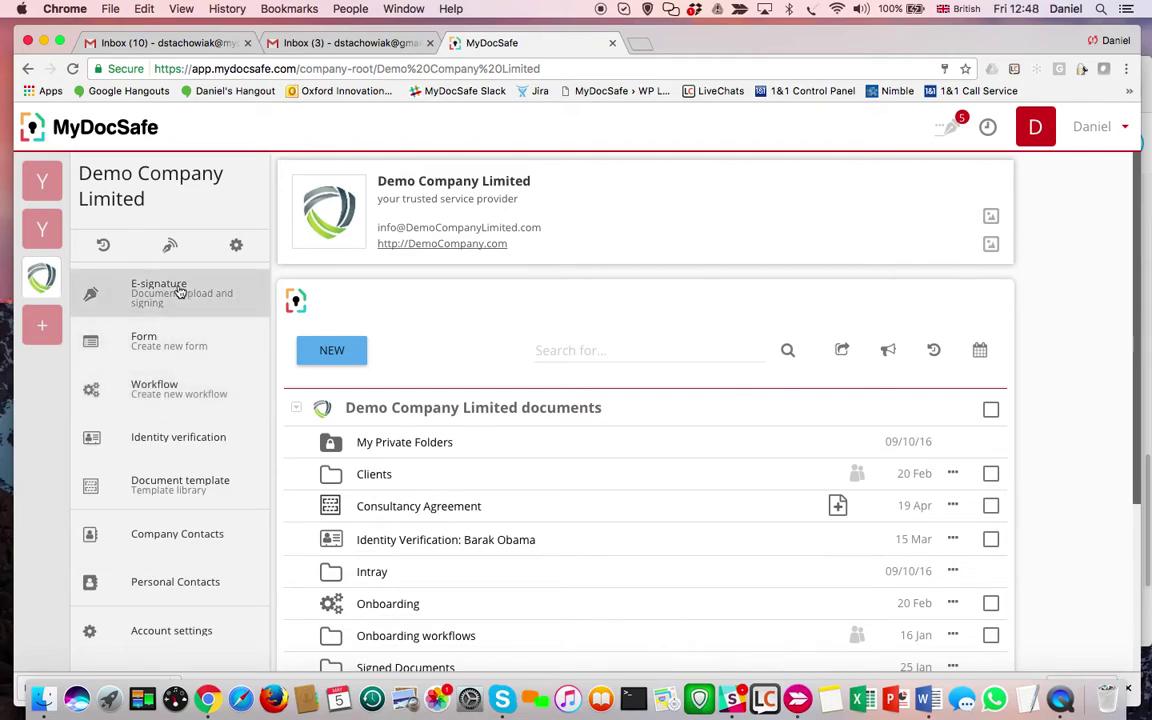
Preview the new workflow and identity verification screens, returning to the documents list.
left_click(172, 391)
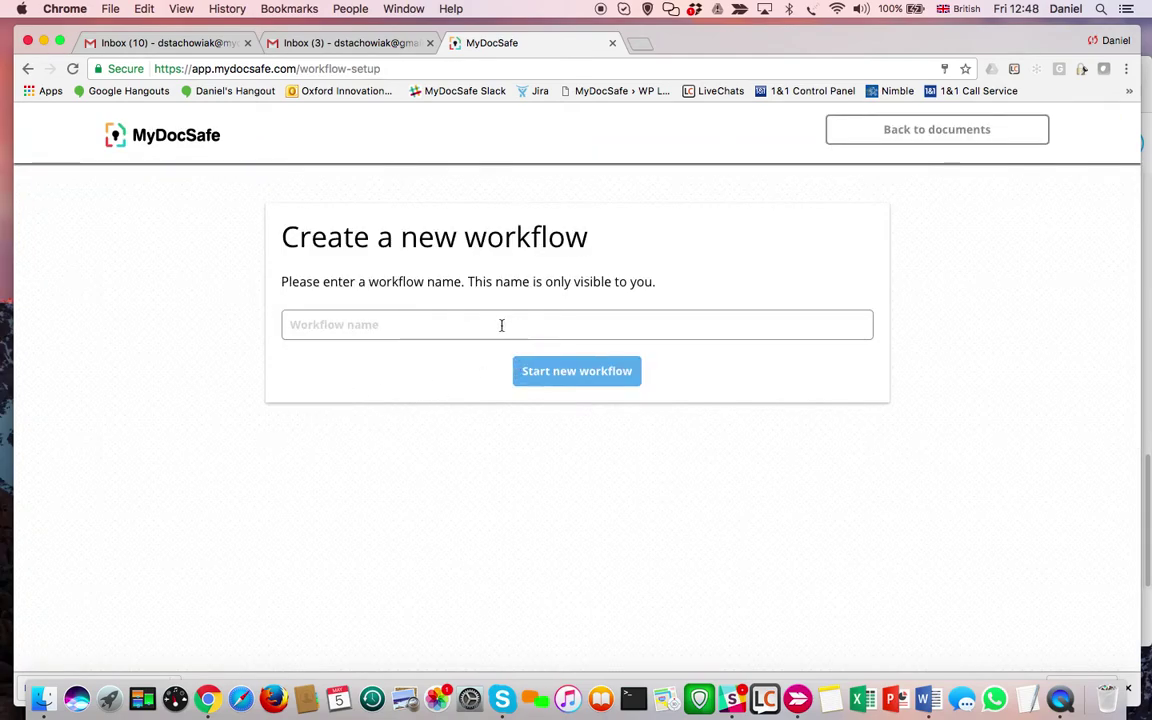
left_click(904, 140)
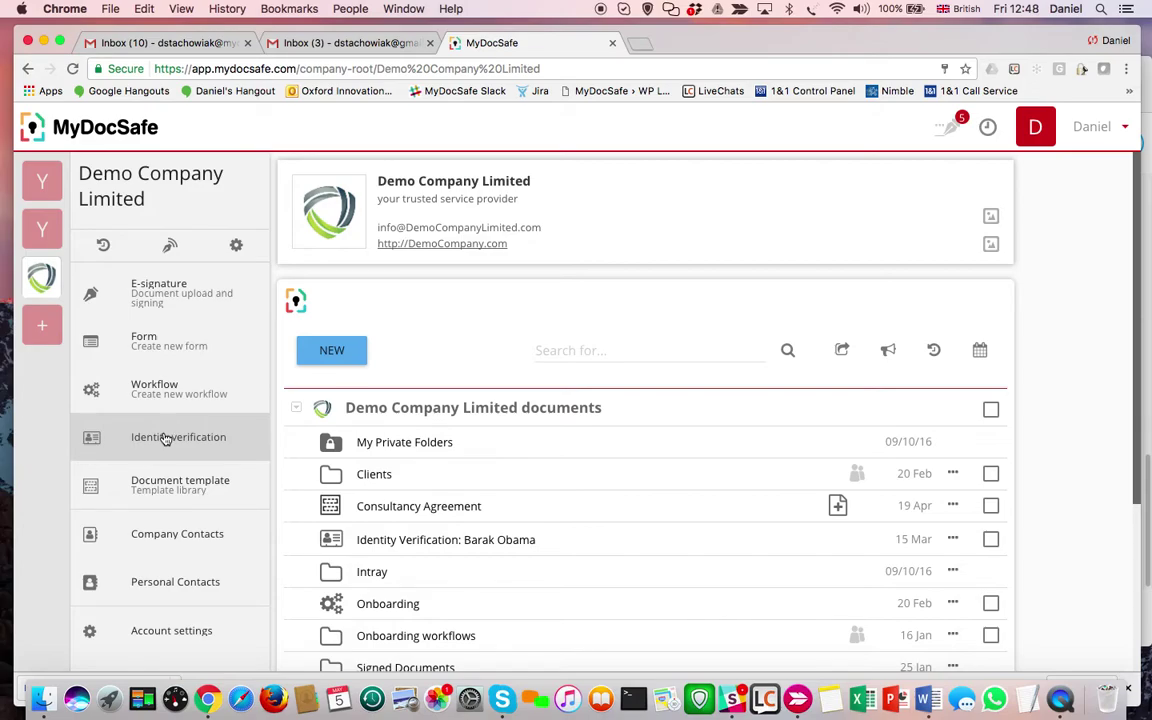
left_click(166, 440)
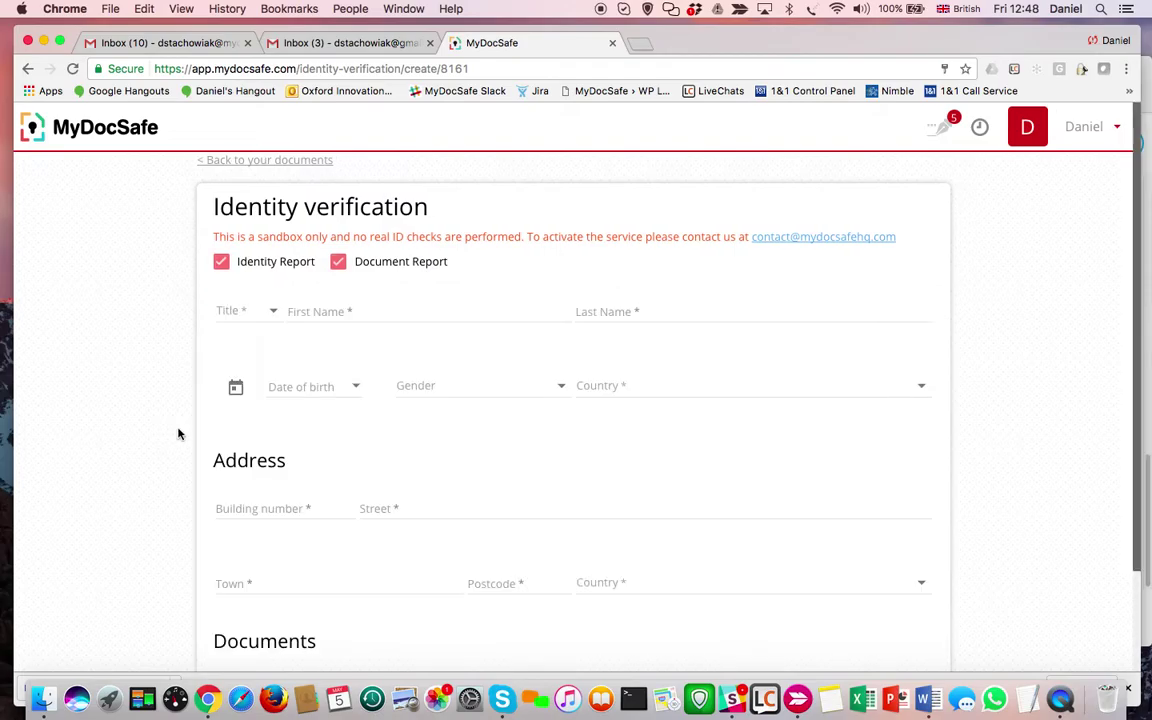
scroll(267, 449, "down", 3)
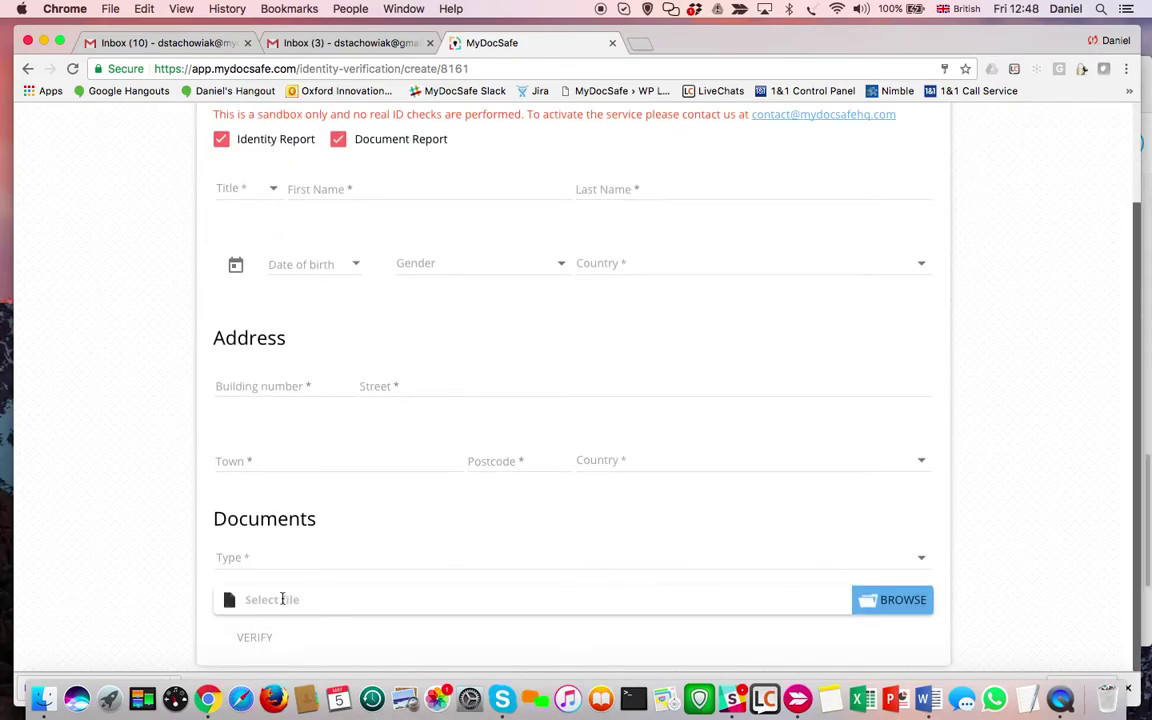
scroll(319, 600, "up", 3)
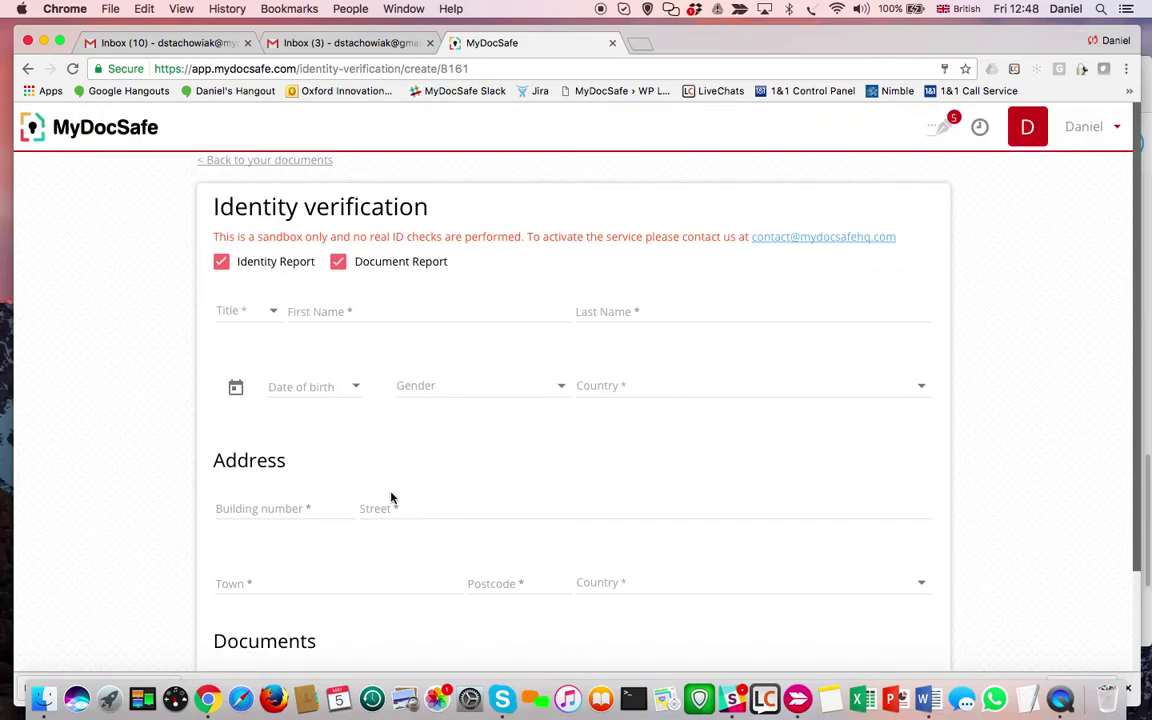
left_click(267, 162)
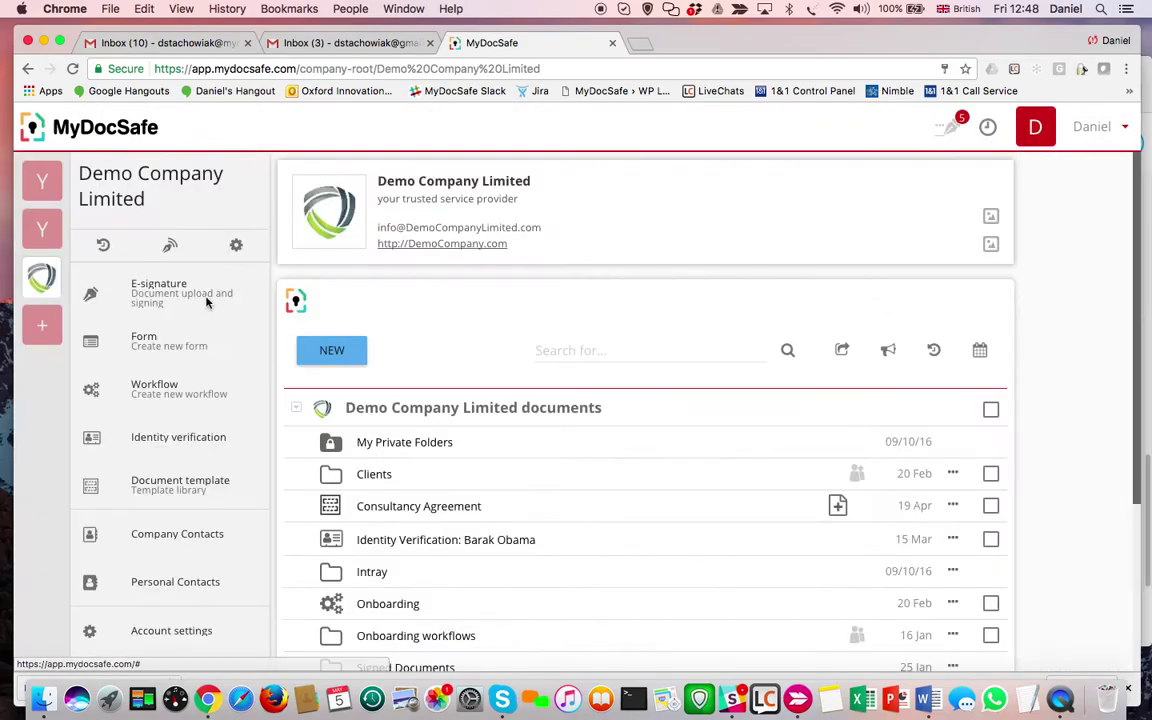
Build a template from the library's Consultancy Agreement, review its clauses, and save it as Consultancy Agreement_1.
left_click(166, 488)
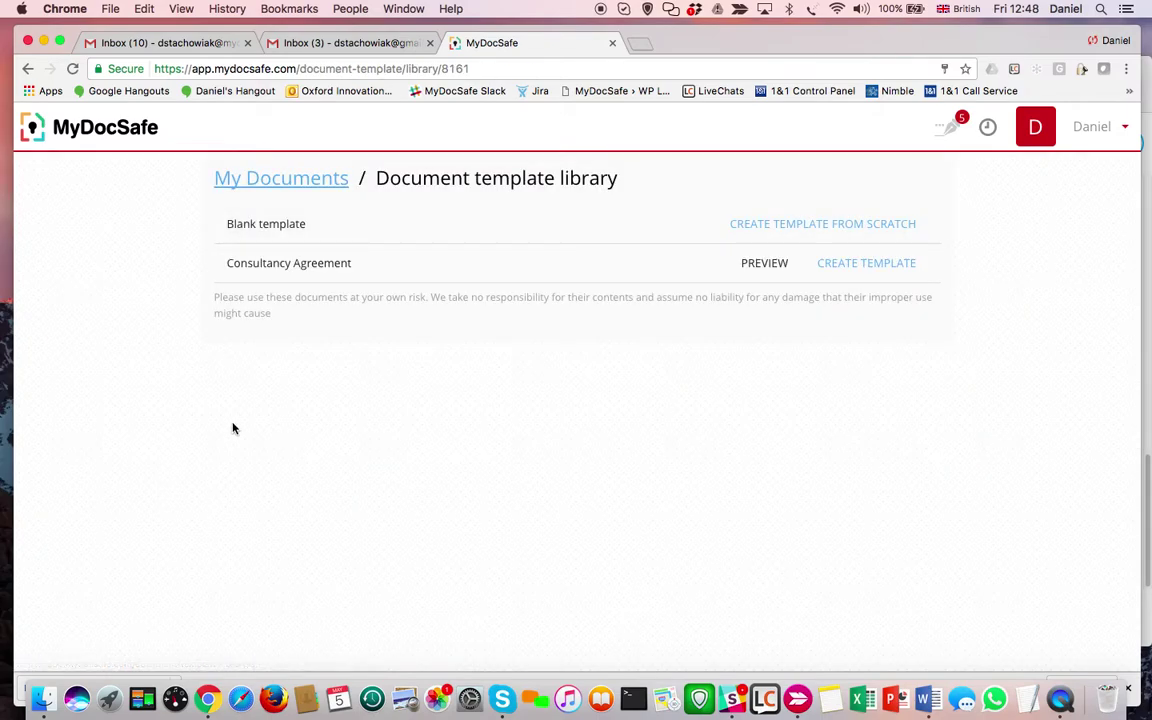
left_click(870, 265)
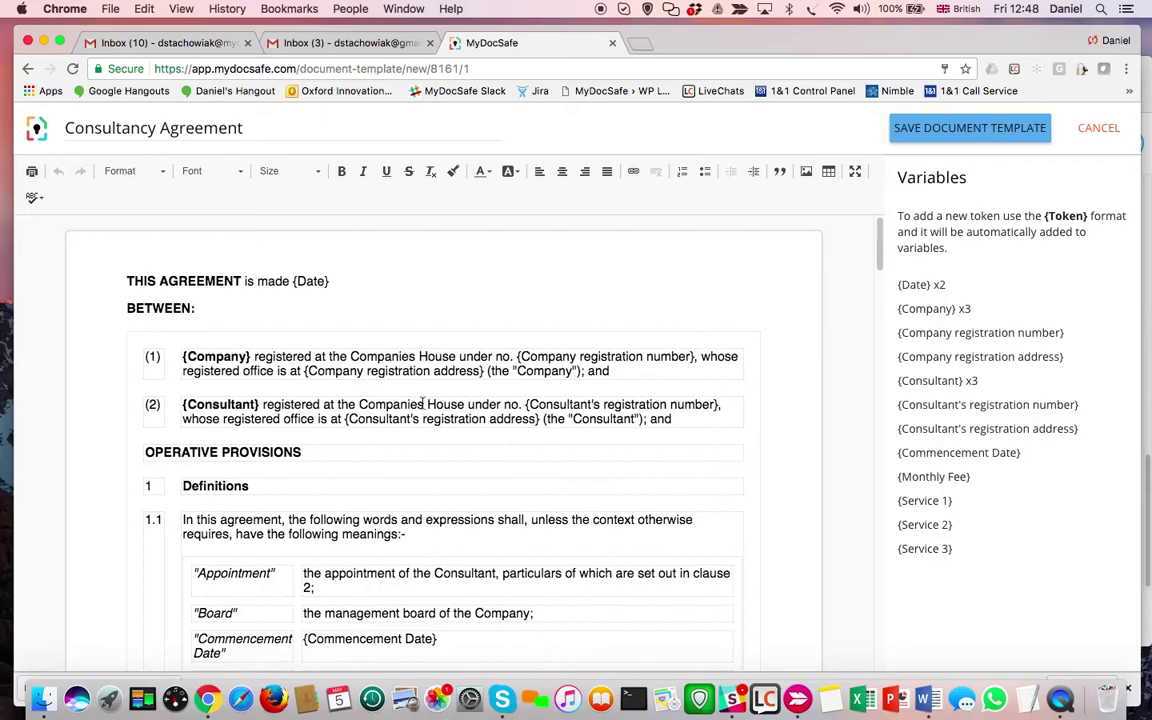
scroll(423, 403, "down", 15)
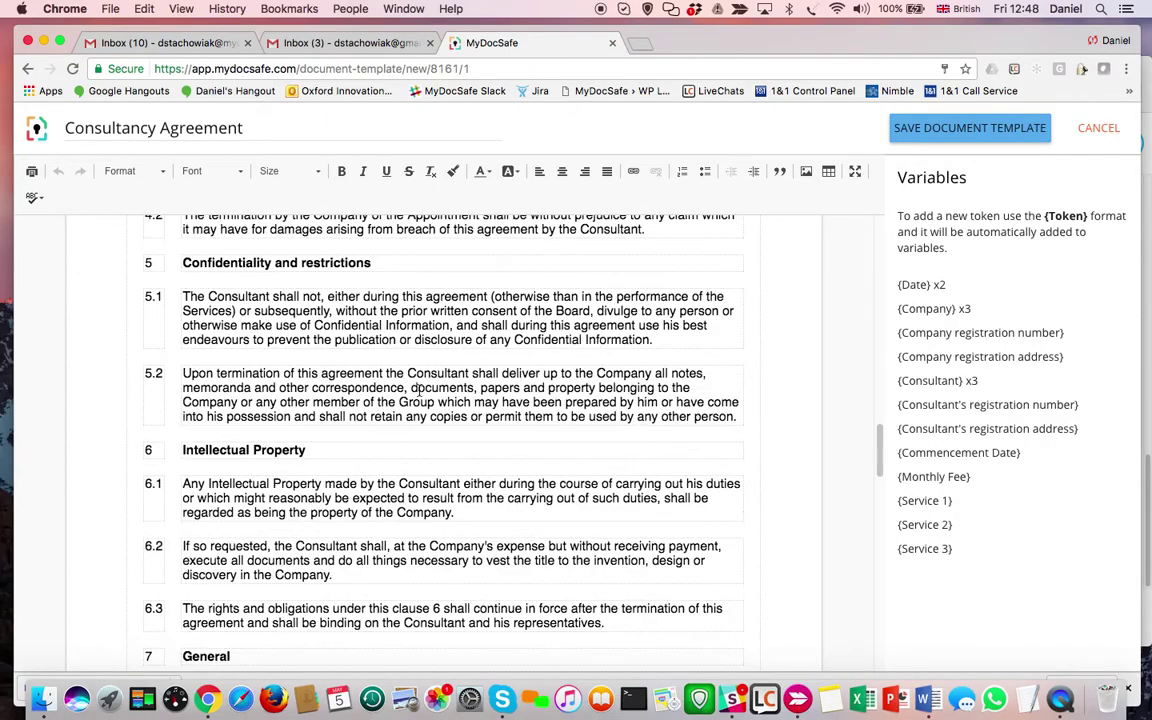
scroll(418, 388, "down", 10)
scroll(418, 388, "up", 20)
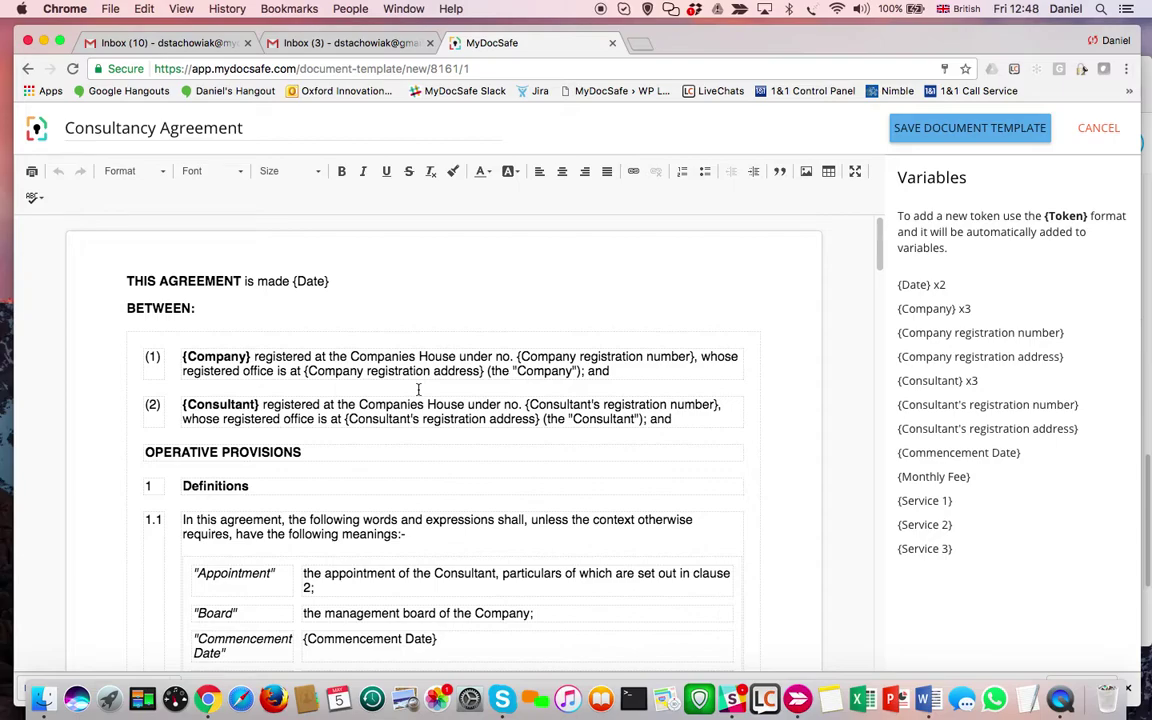
left_click(519, 357)
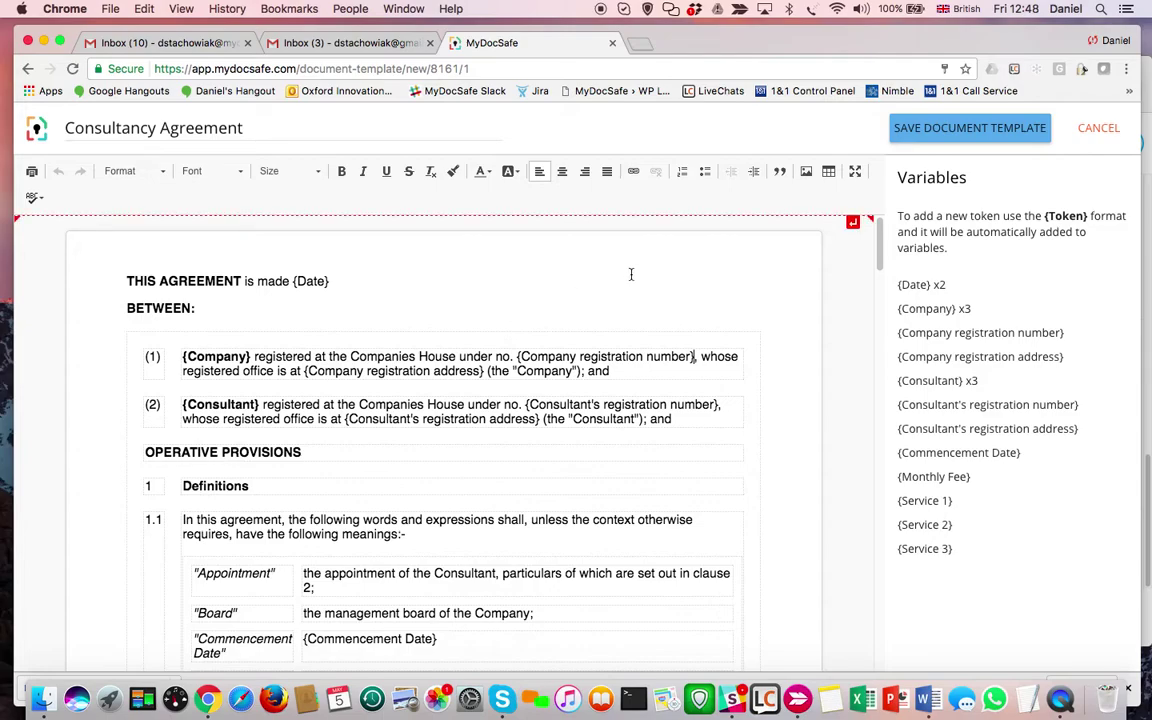
left_click(959, 130)
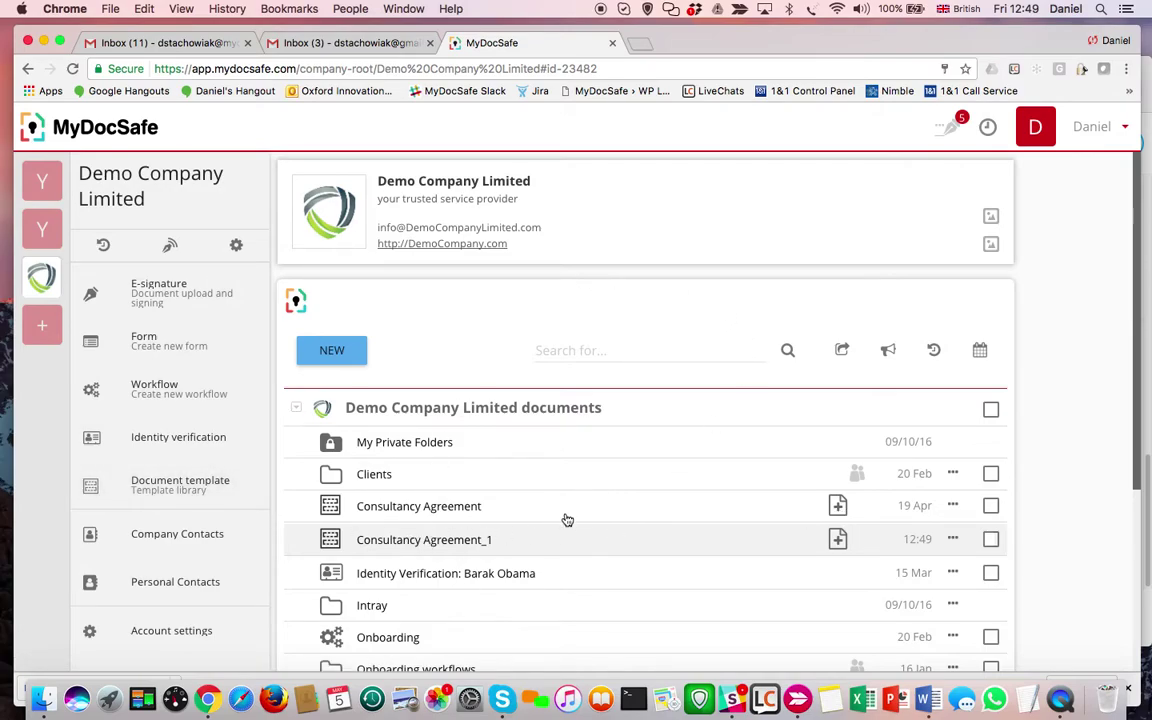
scroll(567, 520, "down", 5)
scroll(589, 522, "up", 5)
scroll(589, 522, "down", 5)
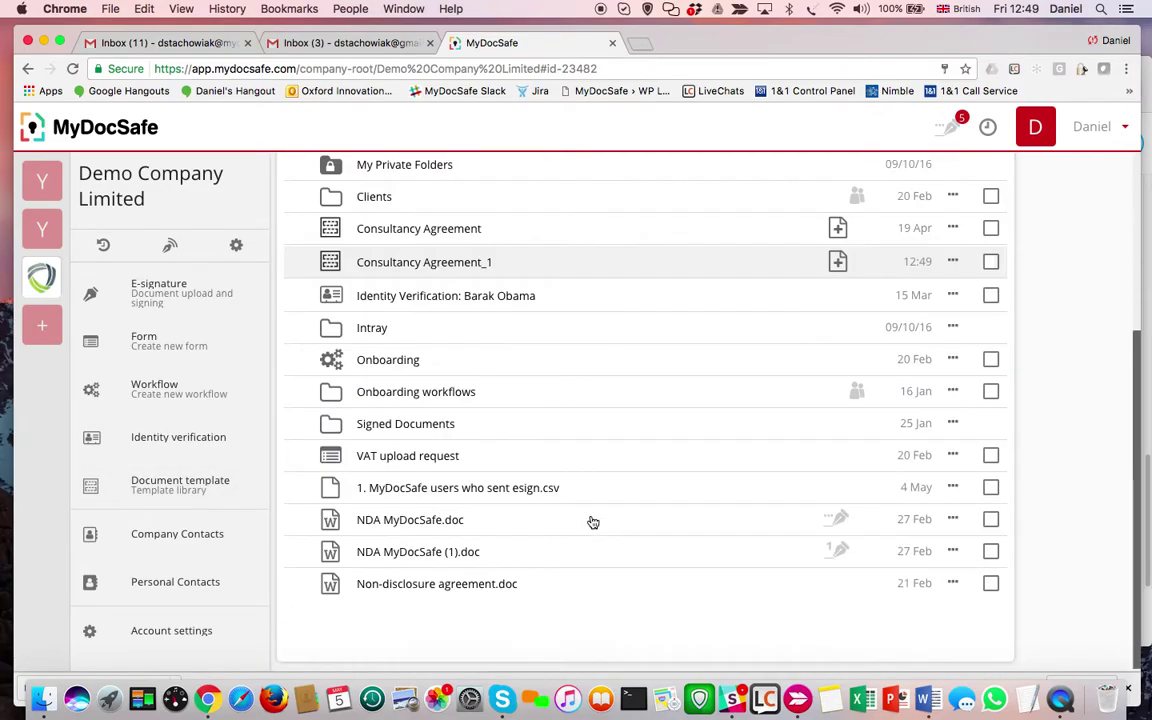
scroll(589, 522, "up", 3)
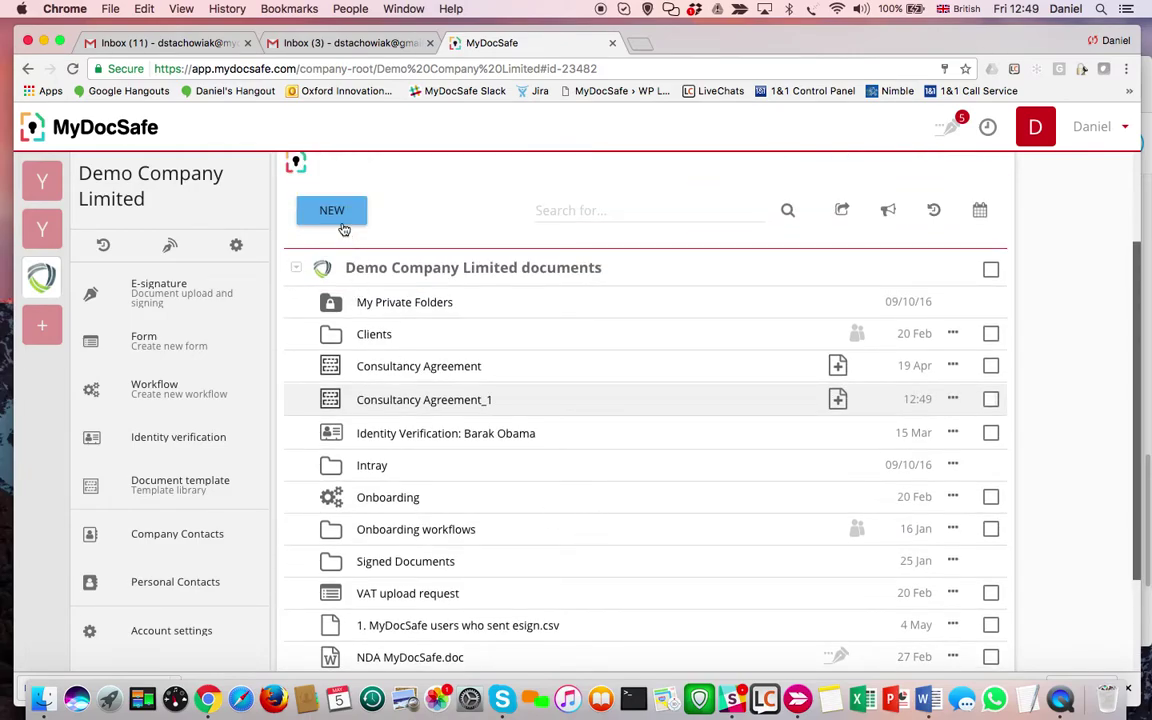
left_click(341, 221)
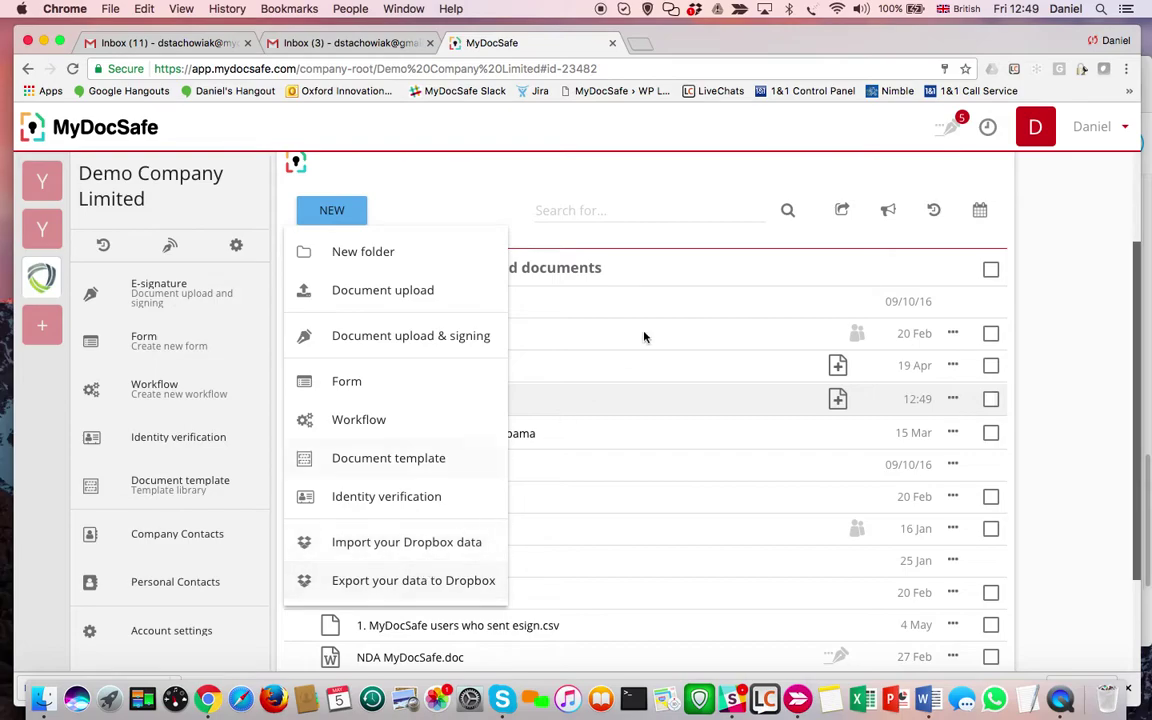
left_click(666, 249)
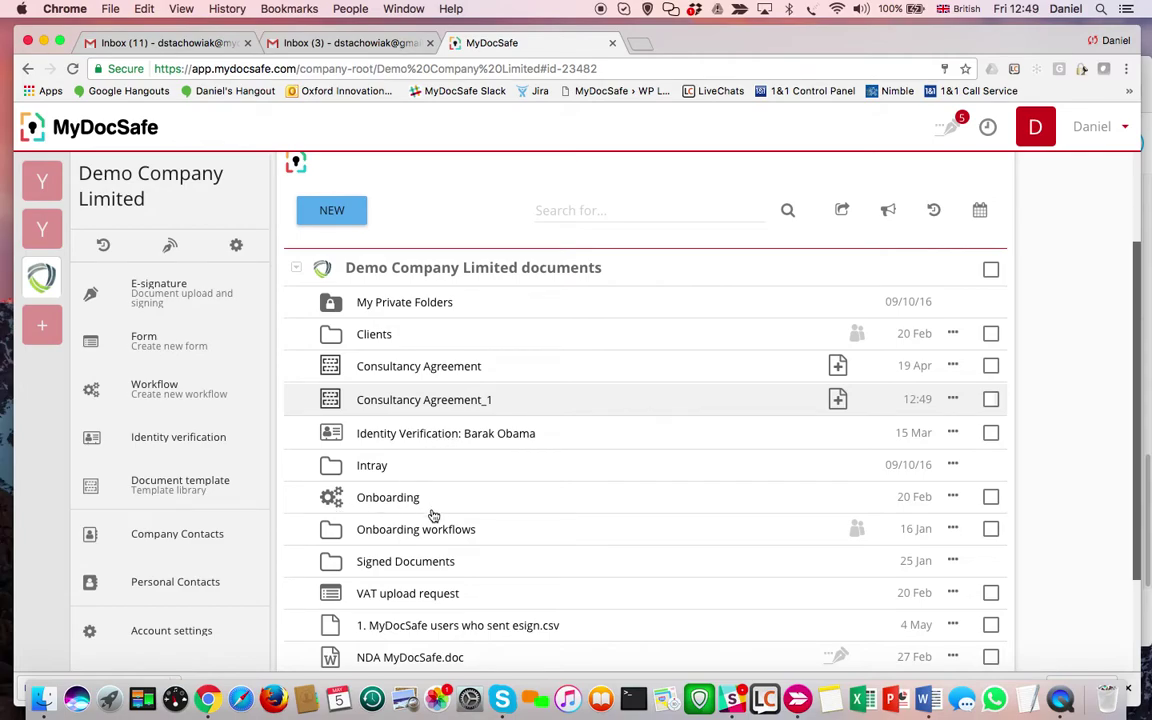
scroll(725, 467, "up", 3)
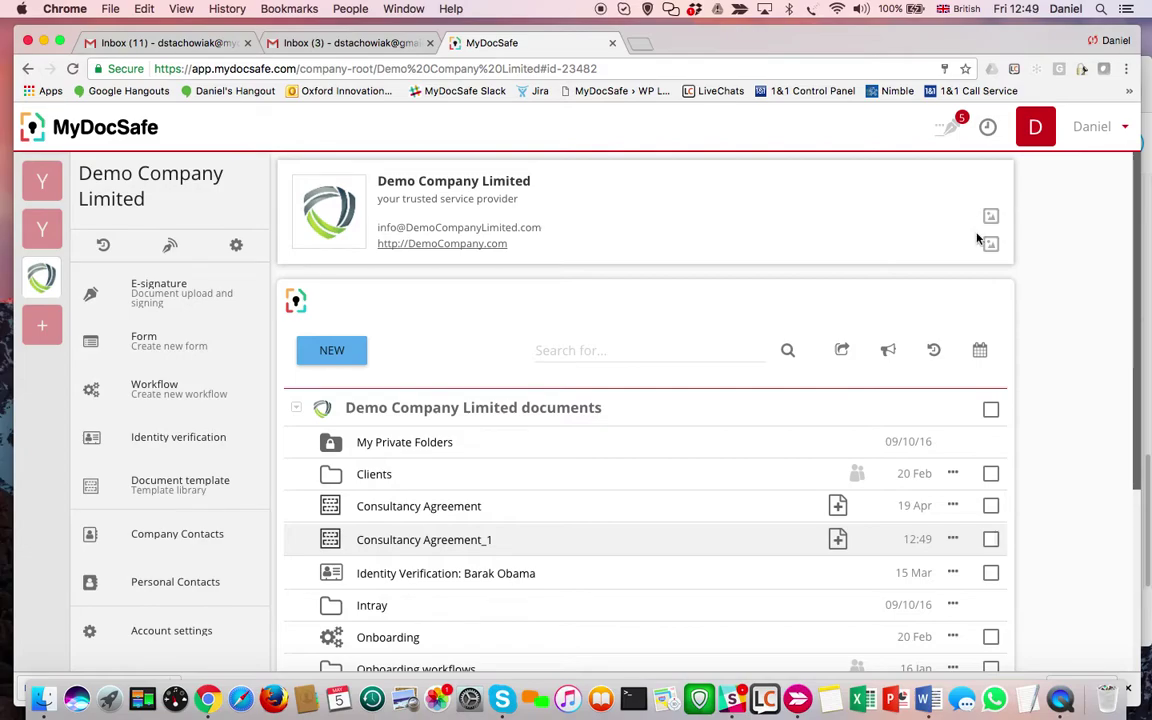
mouse_move(329, 216)
mouse_move(352, 222)
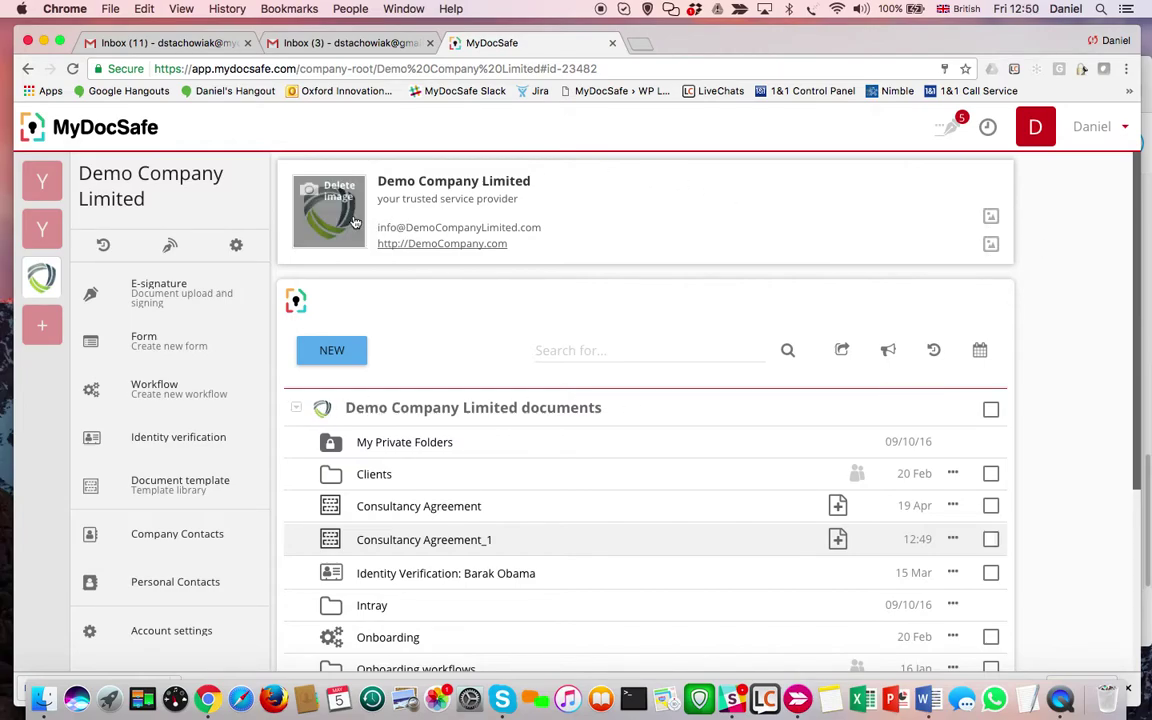